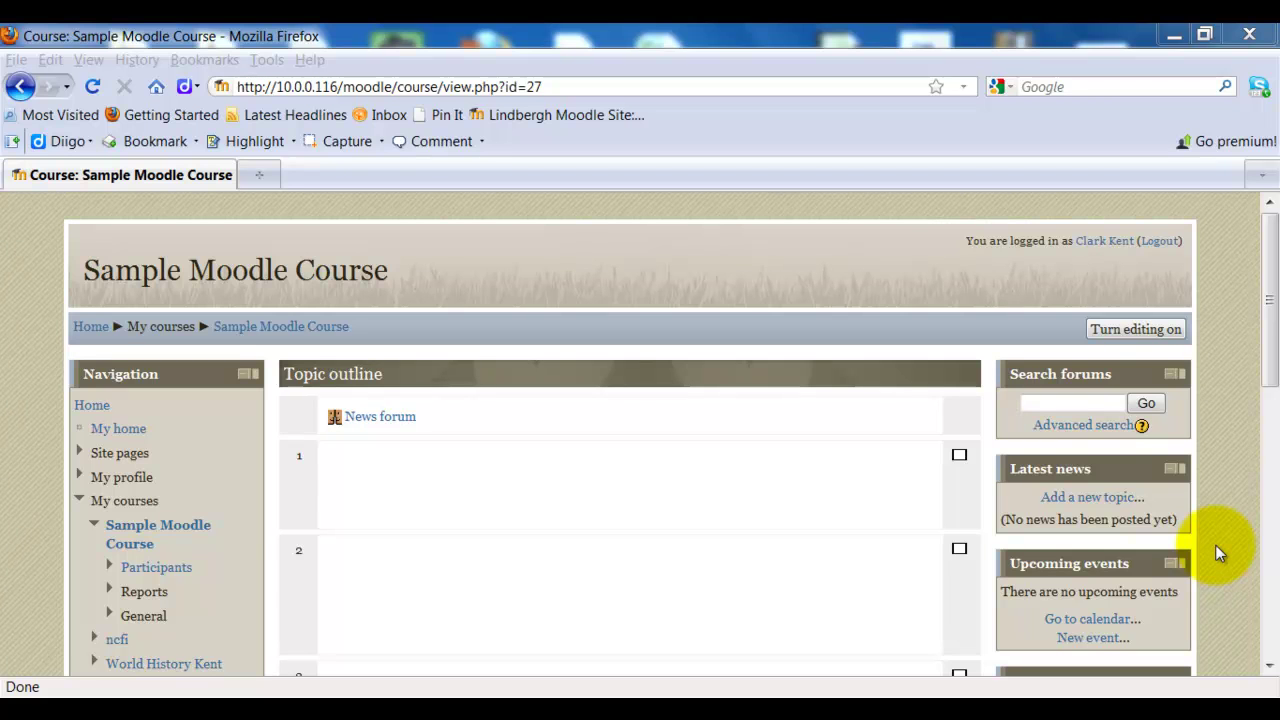
# - Scroll to the course's Settings block and expand the Users administration options
pyautogui.click(1215, 544)
pyautogui.scroll(-15, 1215, 544)
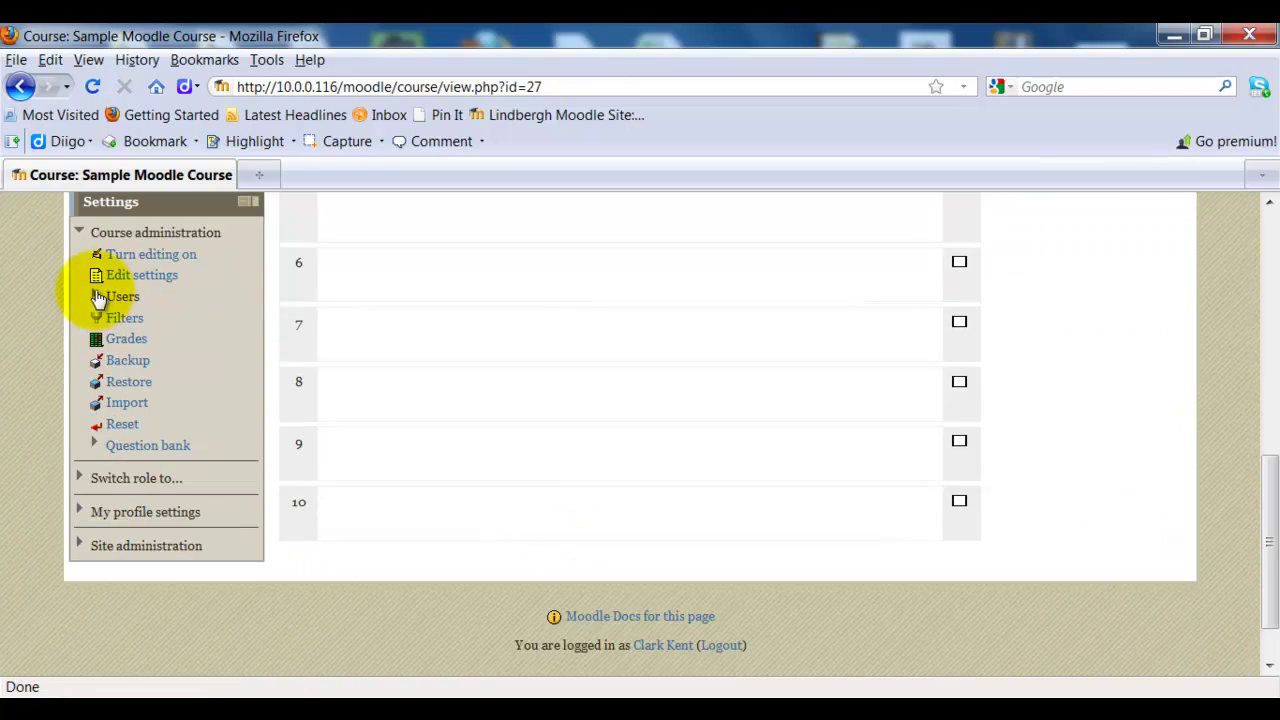
pyautogui.click(97, 300)
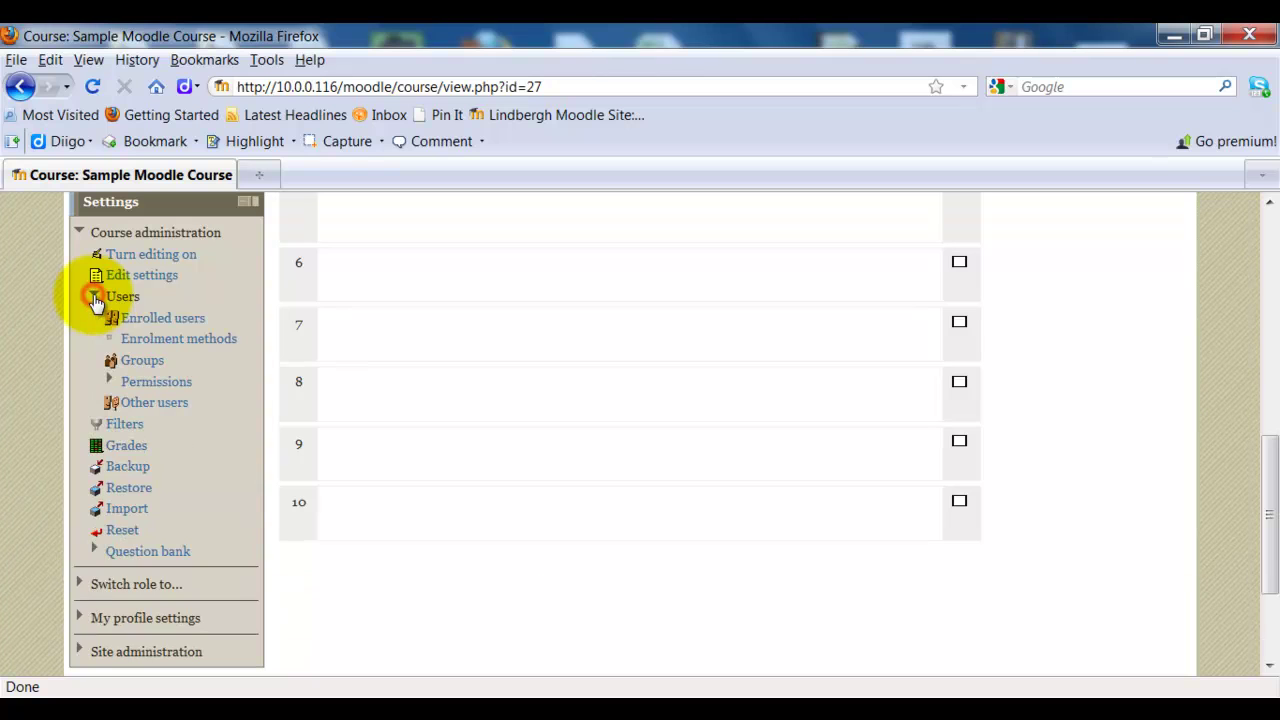
# - Go to Enrolment methods and turn on the Self enrolment (Student) method
pyautogui.click(170, 348)
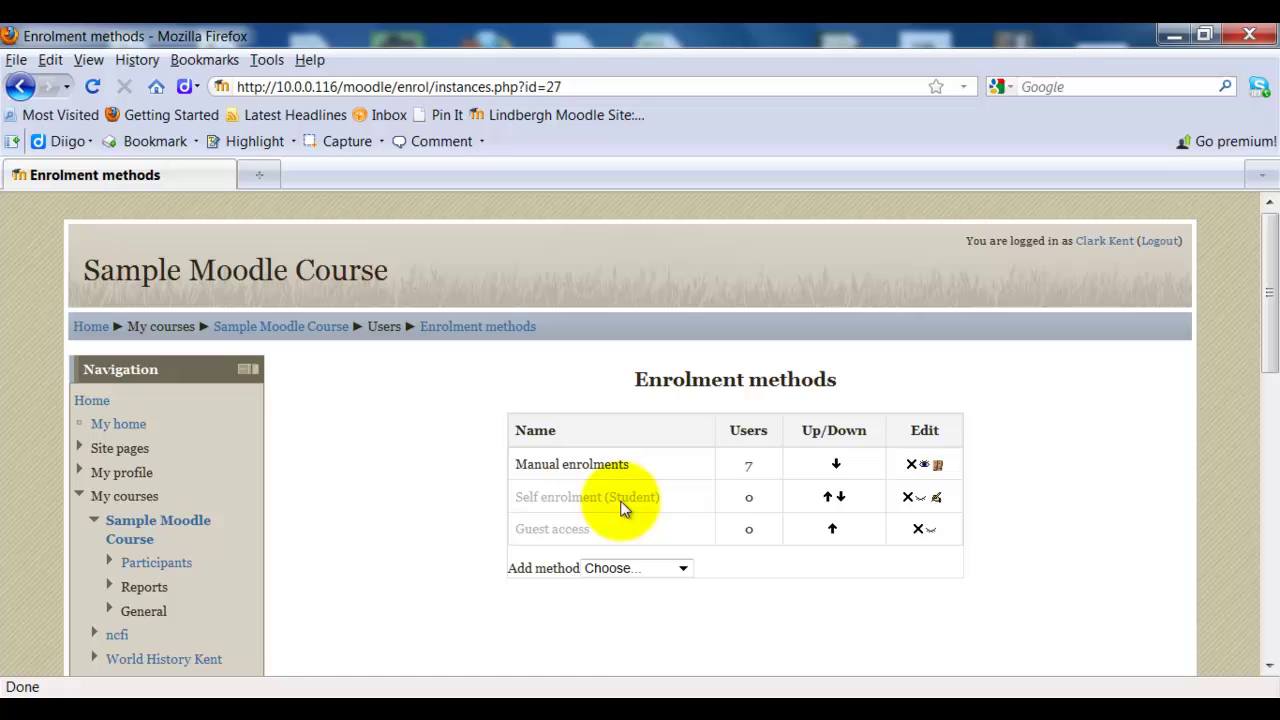
pyautogui.click(921, 497)
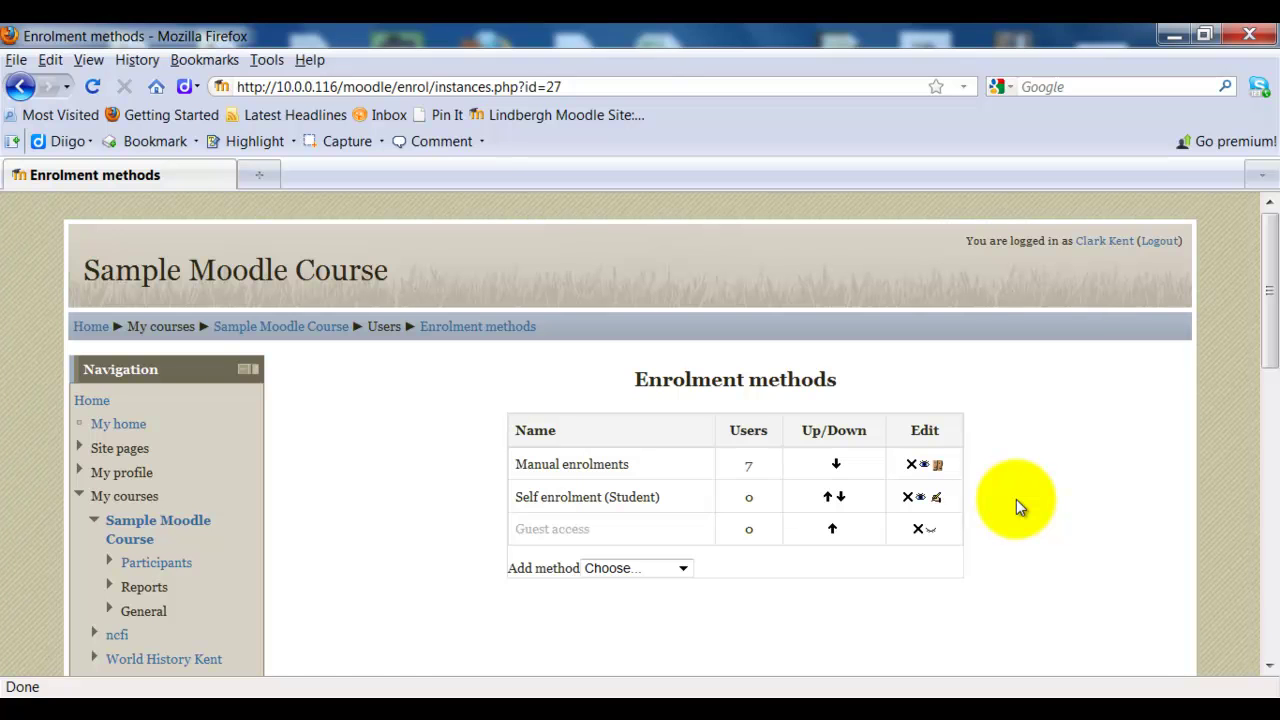
# - In the Self enrolment settings, enter the enrolment key, unmask it to verify, then re-mask it
pyautogui.click(938, 500)
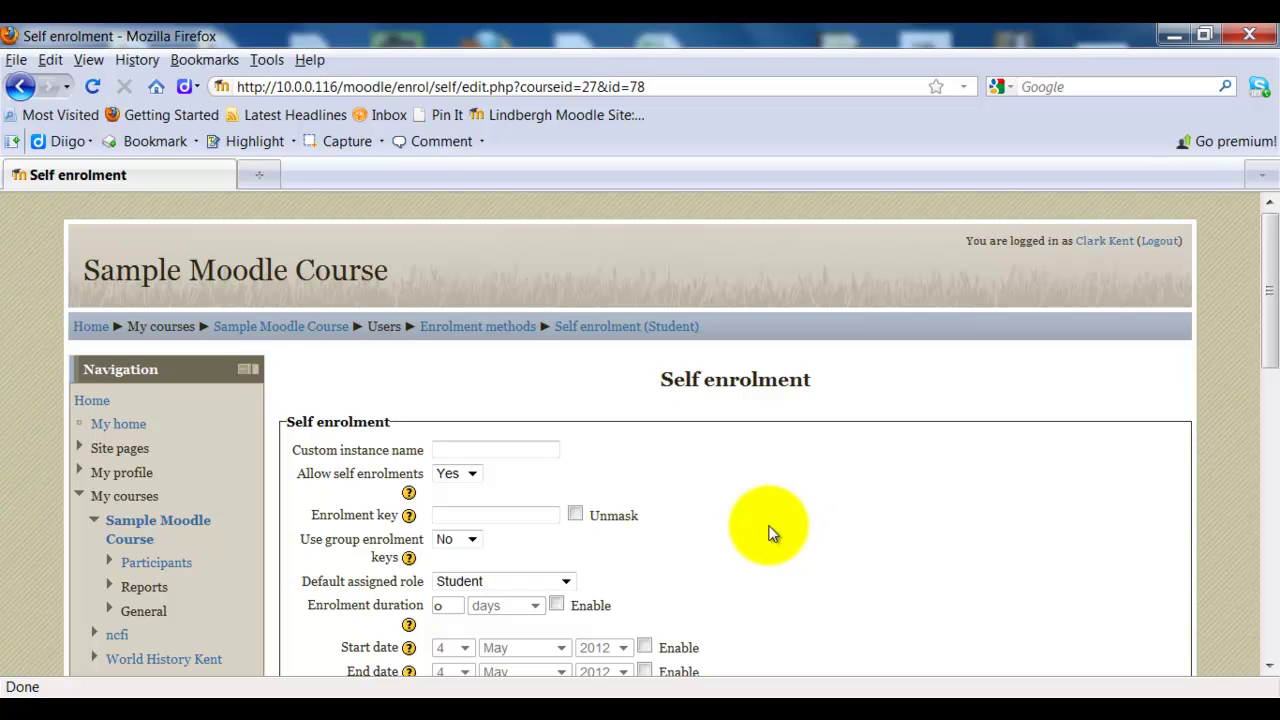
pyautogui.click(447, 513)
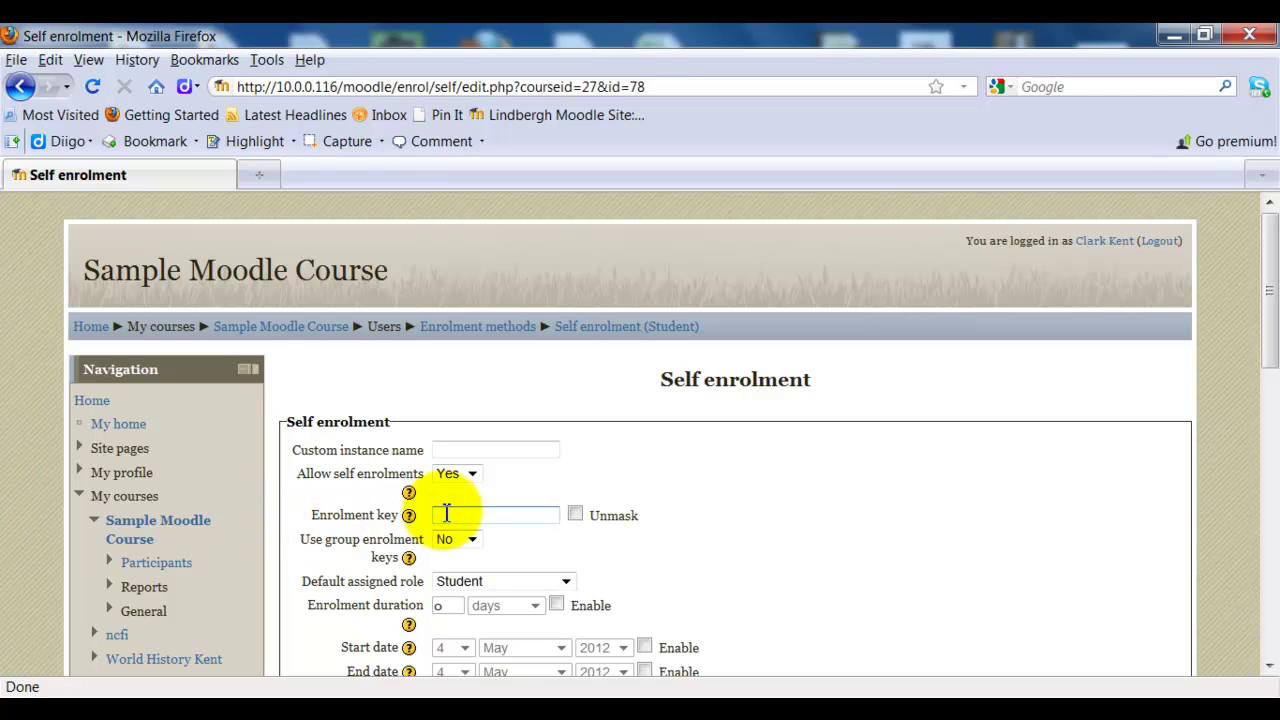
pyautogui.click(575, 515)
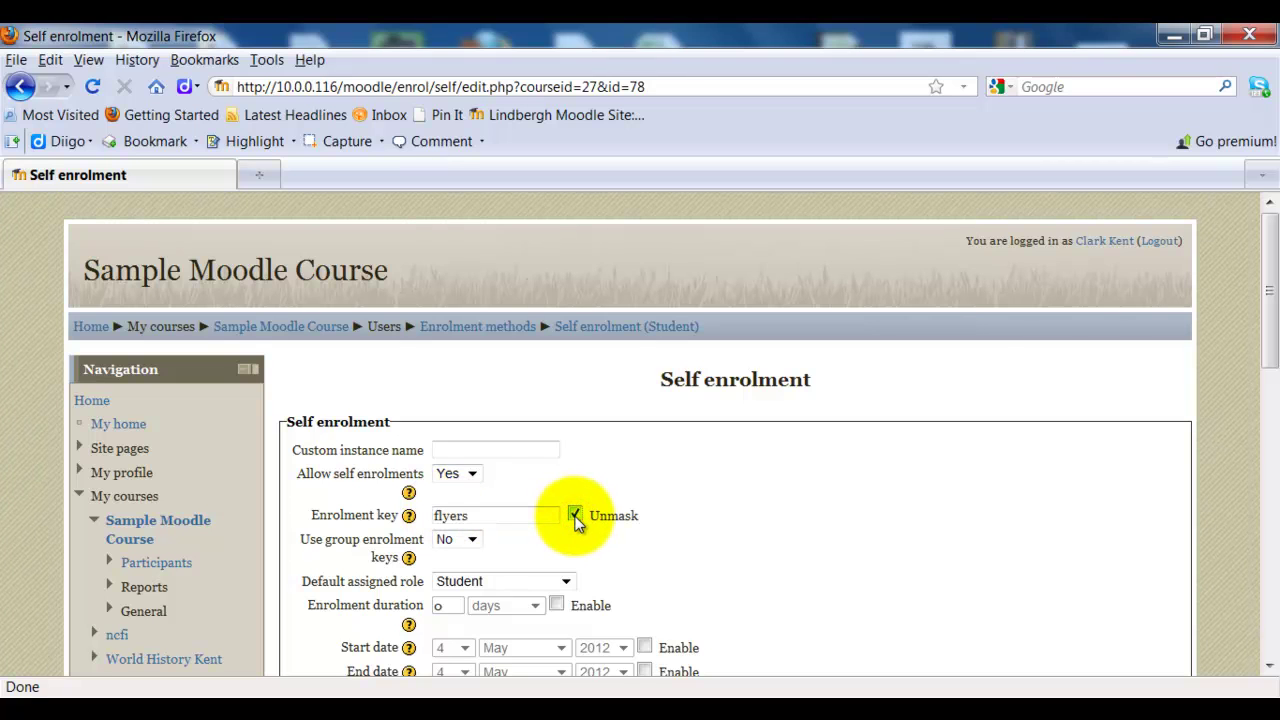
pyautogui.click(575, 515)
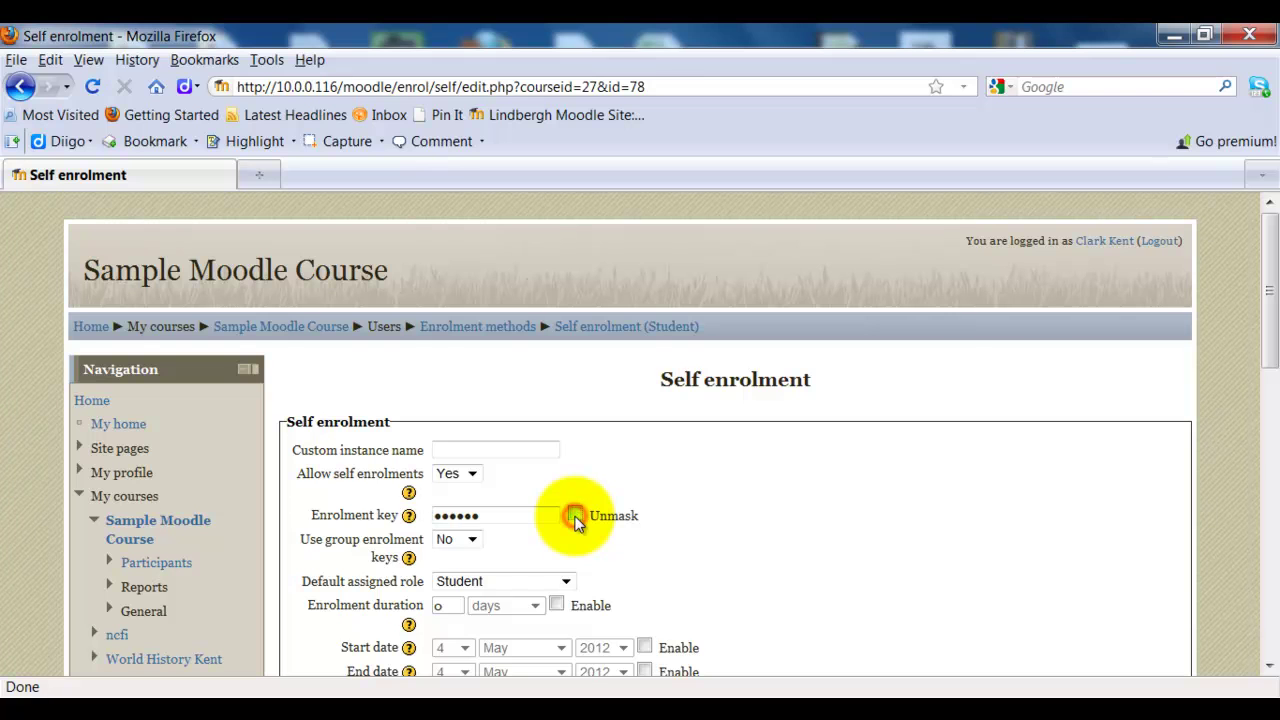
pyautogui.moveTo(1270, 290); pyautogui.dragTo(1264, 440)
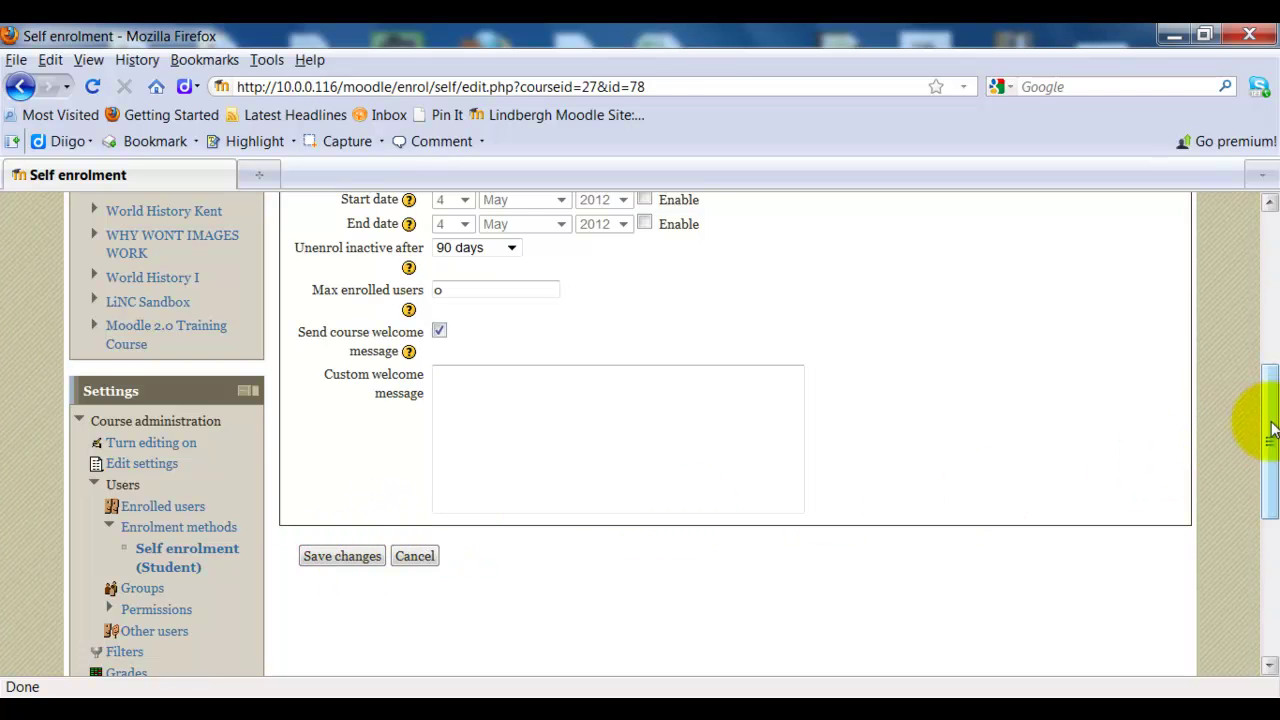
pyautogui.moveTo(1270, 428); pyautogui.dragTo(1266, 343)
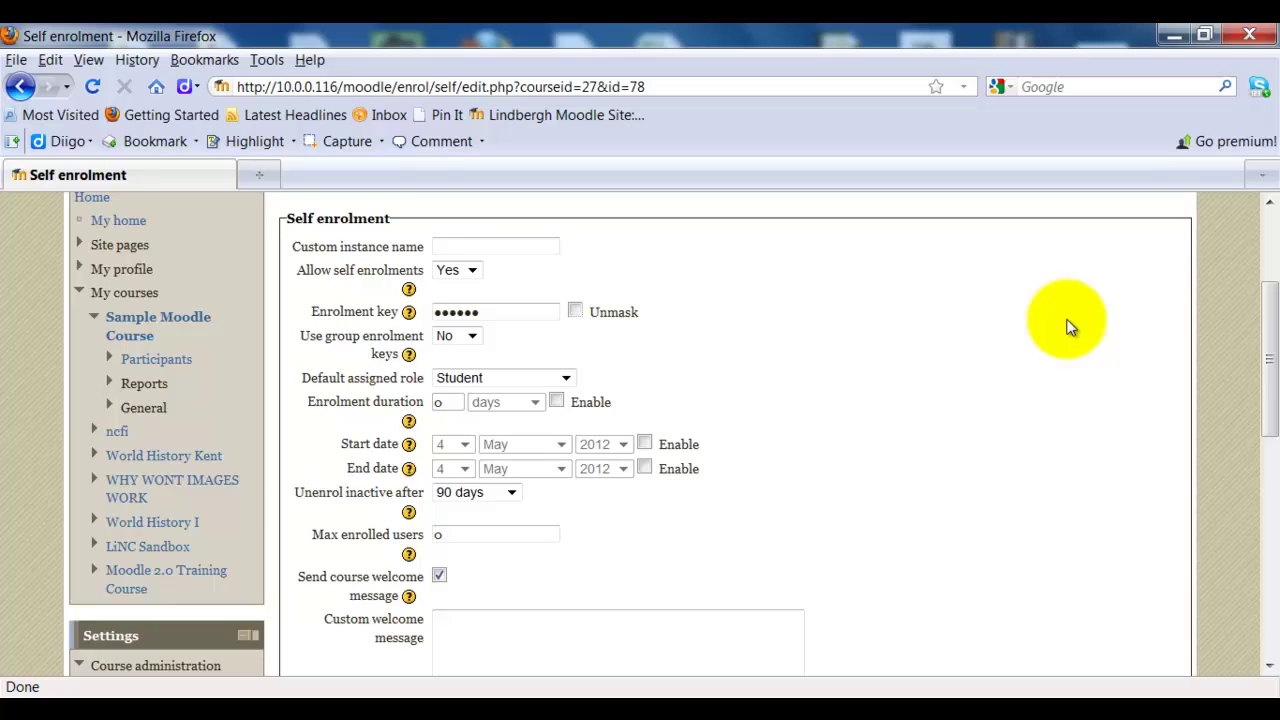
pyautogui.scroll(-4, 1068, 325)
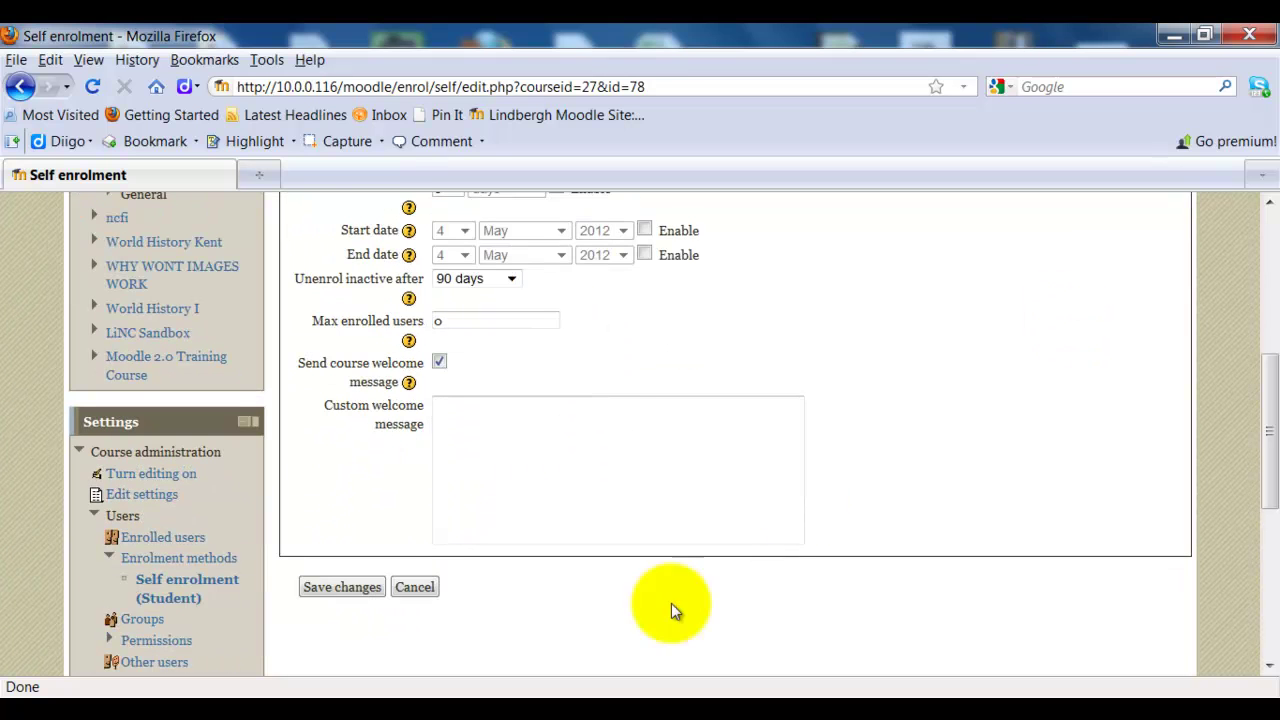
# - Save the self enrolment settings and log out of the teacher account
pyautogui.click(360, 587)
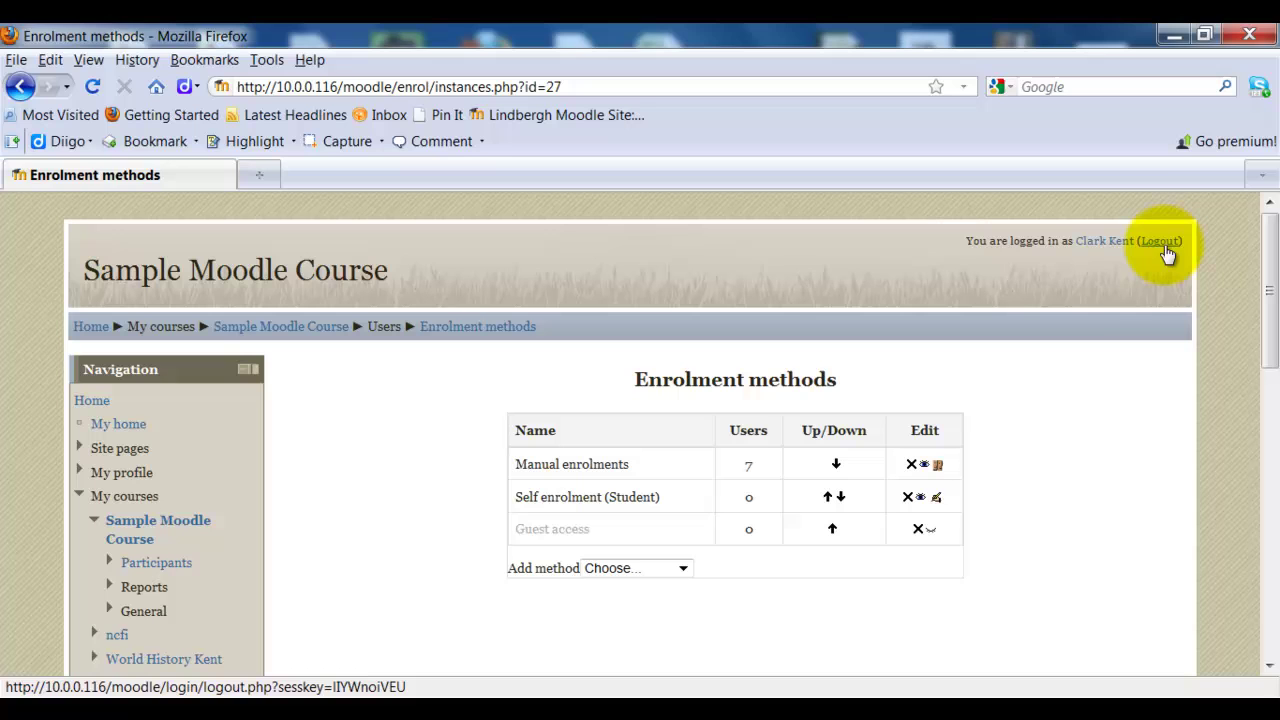
pyautogui.click(1162, 244)
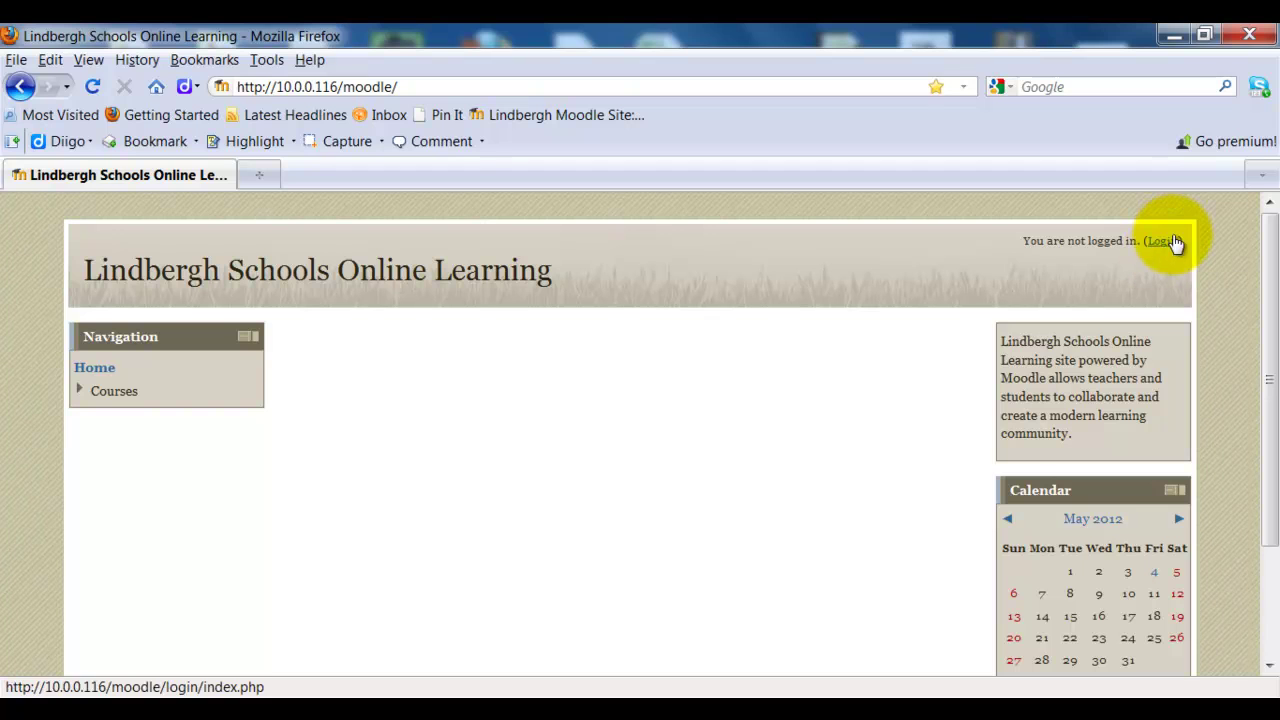
# - Log in with the student's username and password in place of the remembered username
pyautogui.click(1165, 247)
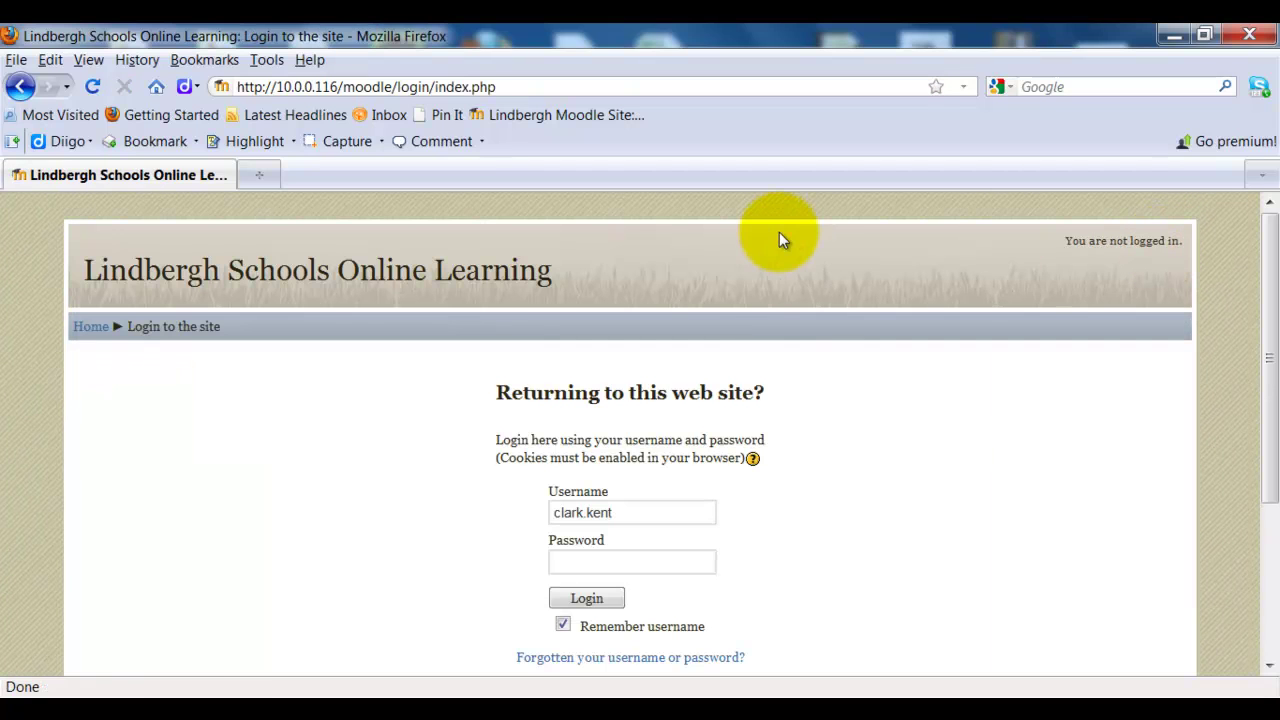
pyautogui.moveTo(643, 511); pyautogui.dragTo(484, 519)
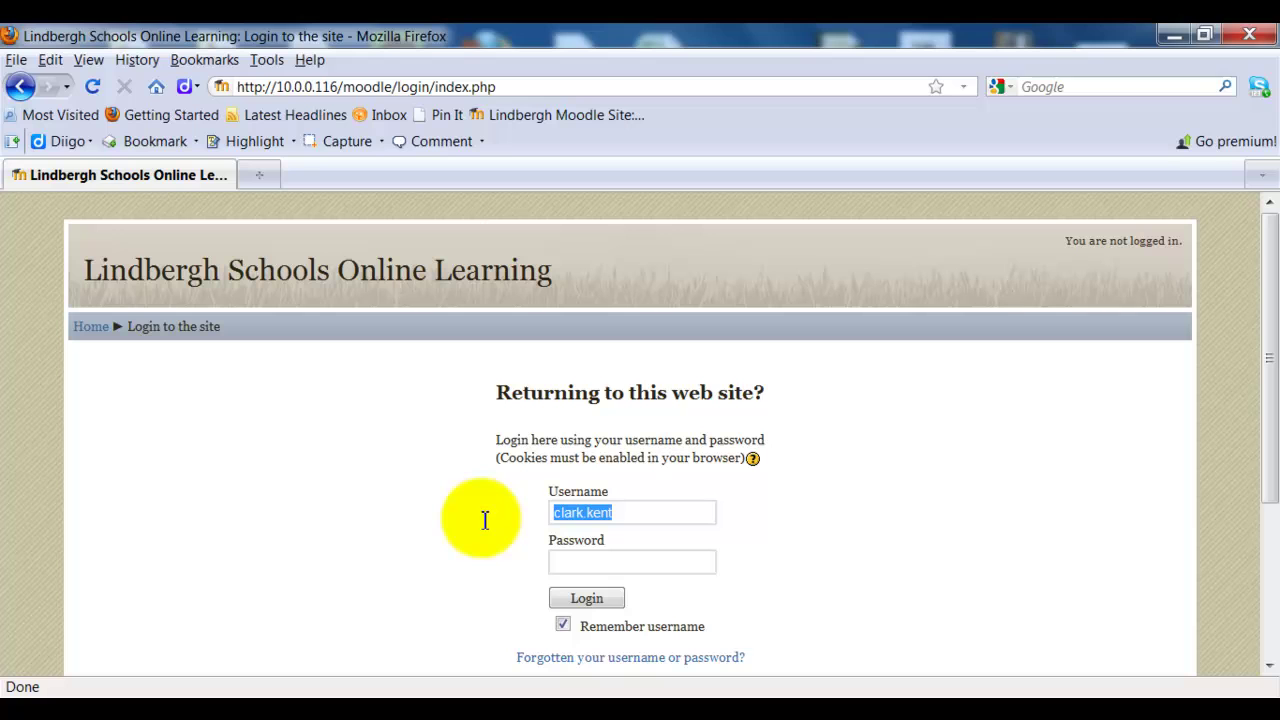
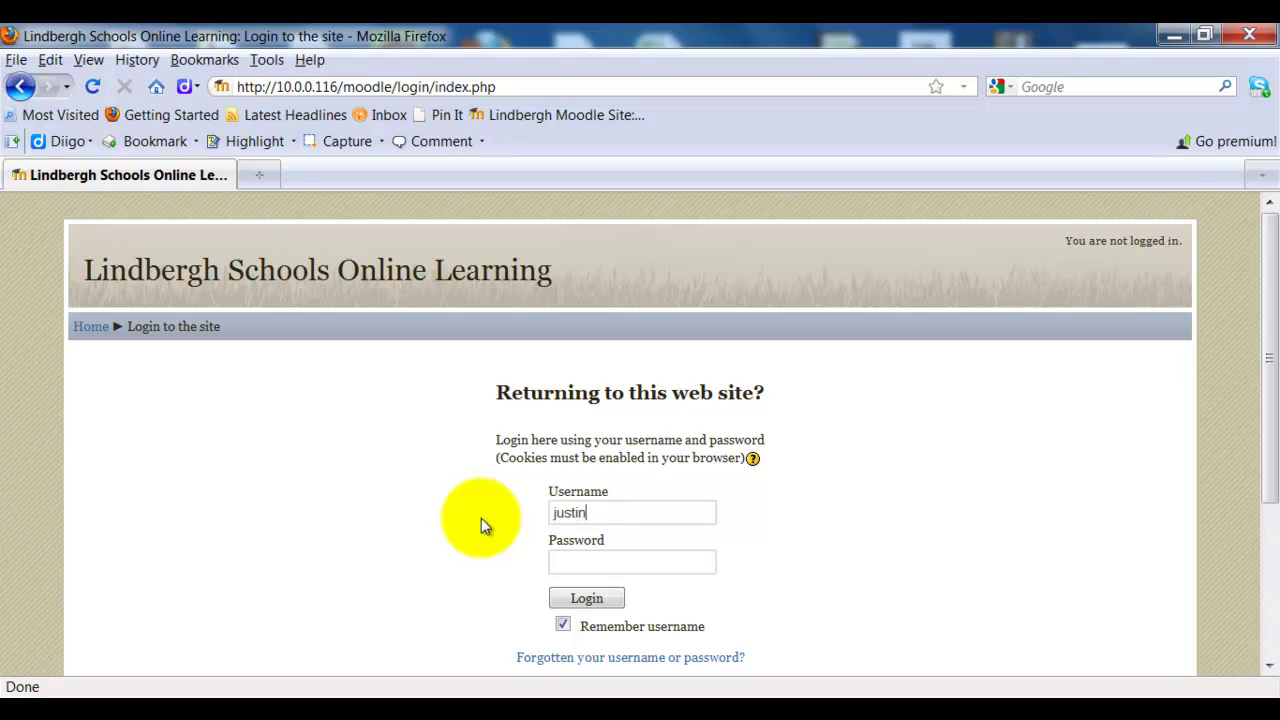
pyautogui.click(561, 559)
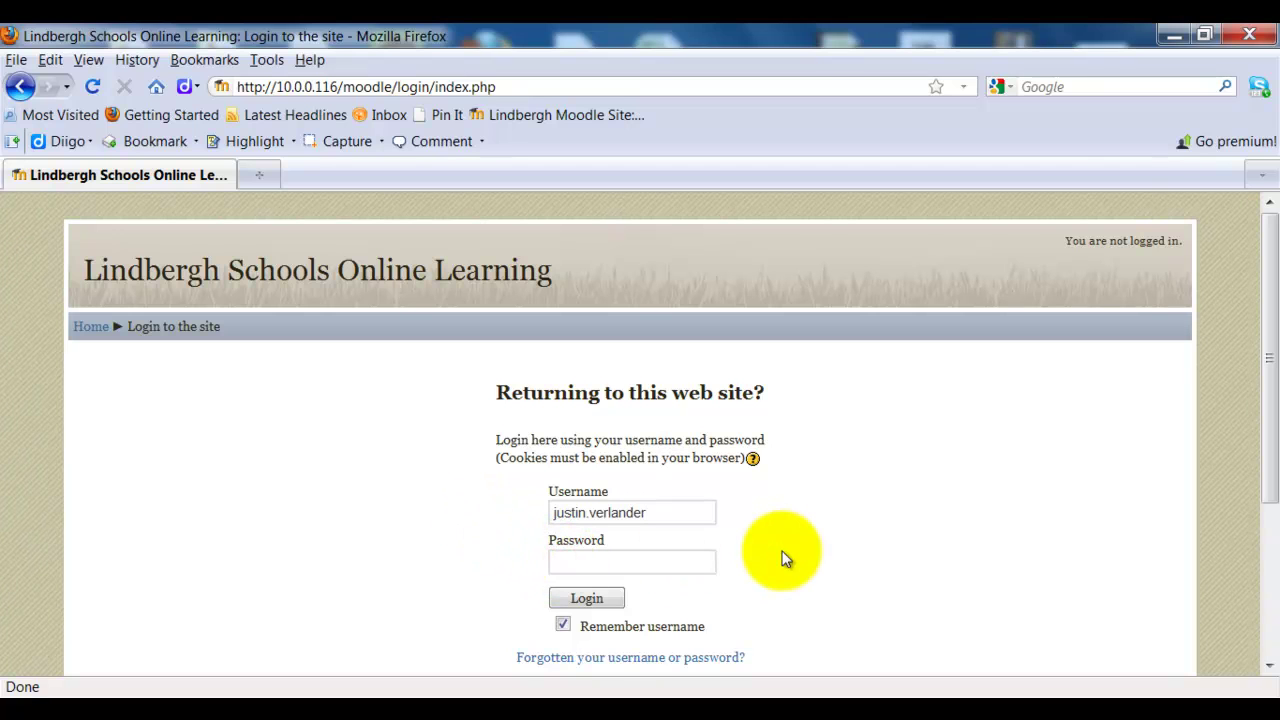
pyautogui.write('********')
pyautogui.click(597, 604)
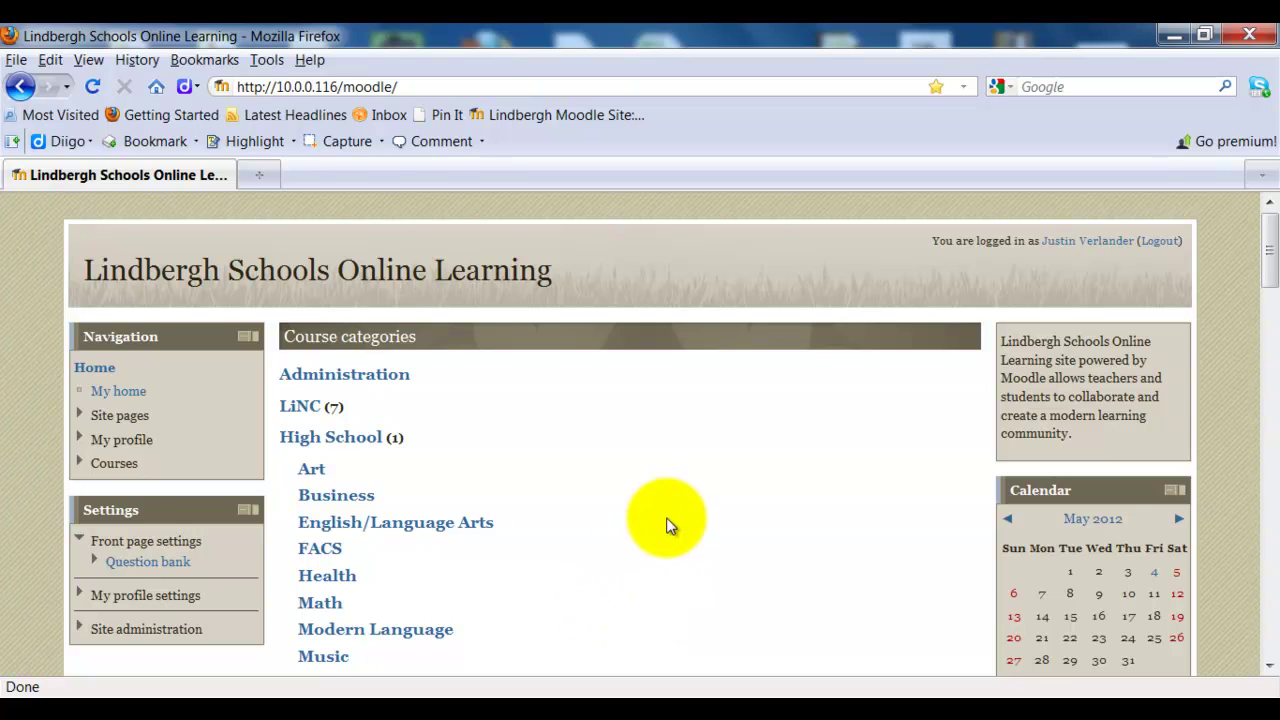
# - Browse to the LiNC category and open Sample Moodle Course's enrolment options
pyautogui.scroll(-4, 610, 486)
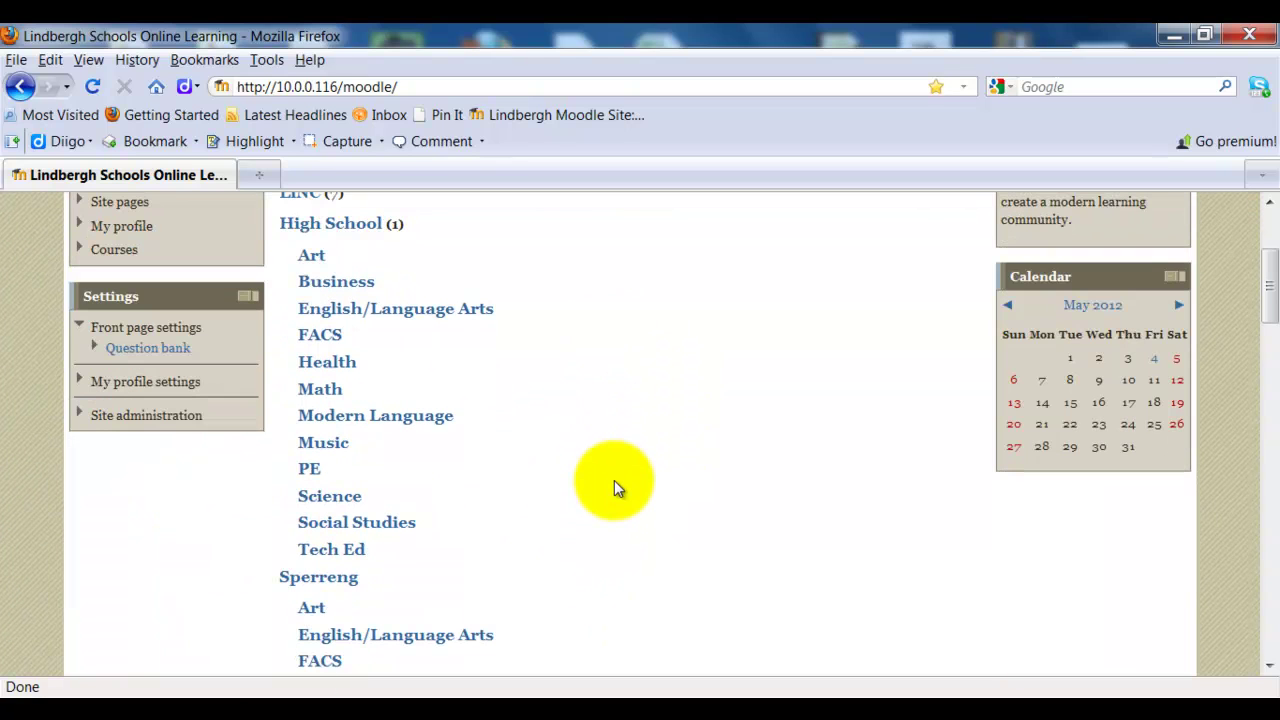
pyautogui.scroll(-2, 614, 480)
pyautogui.scroll(6, 614, 480)
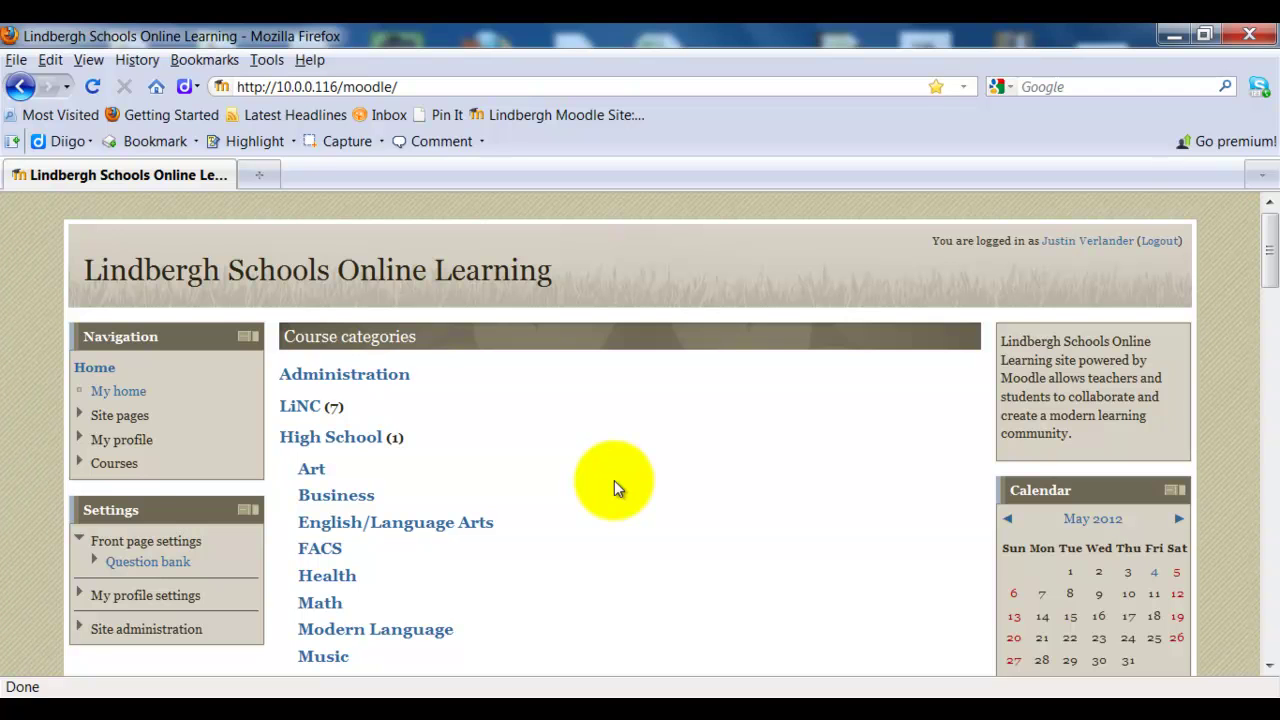
pyautogui.click(302, 407)
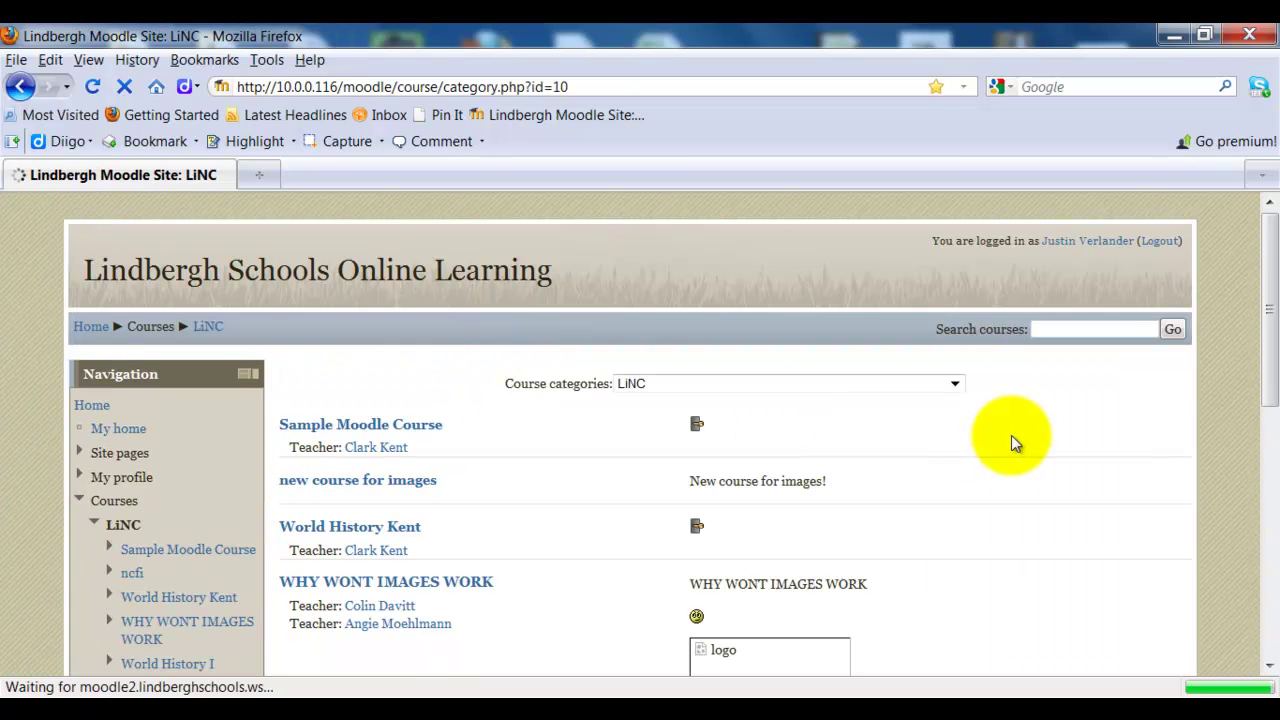
pyautogui.scroll(-2, 1011, 435)
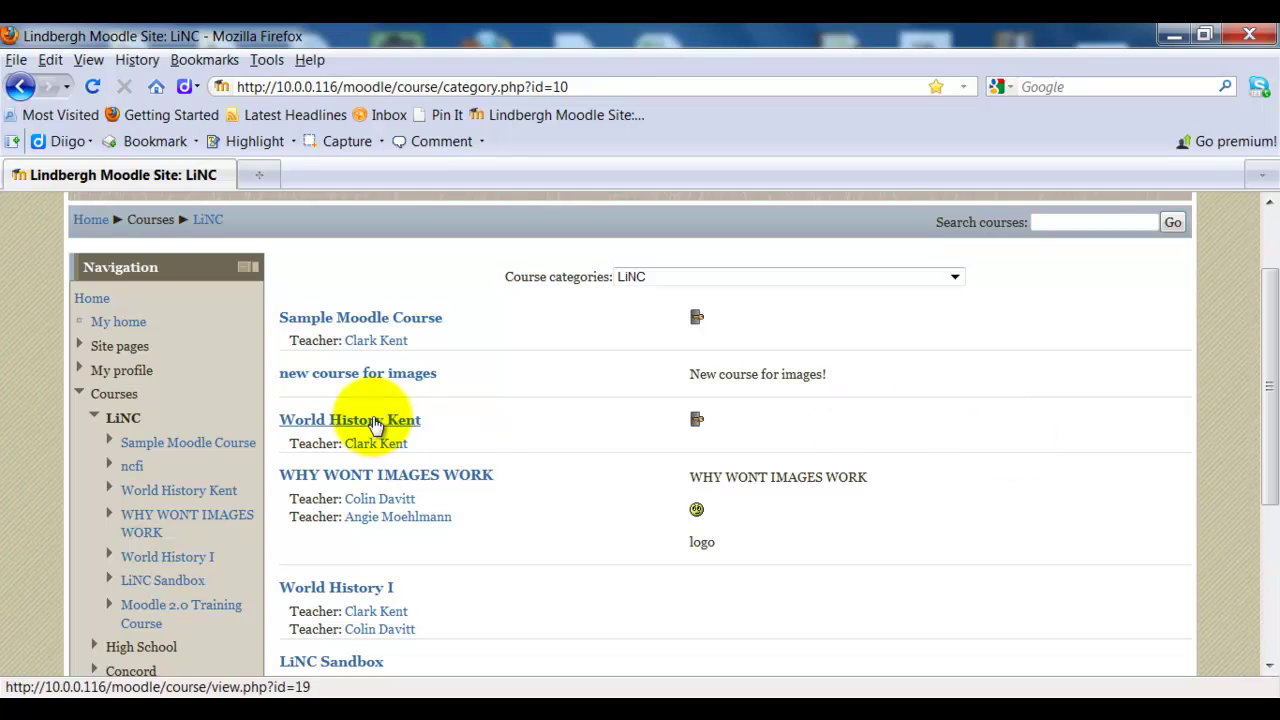
pyautogui.click(390, 325)
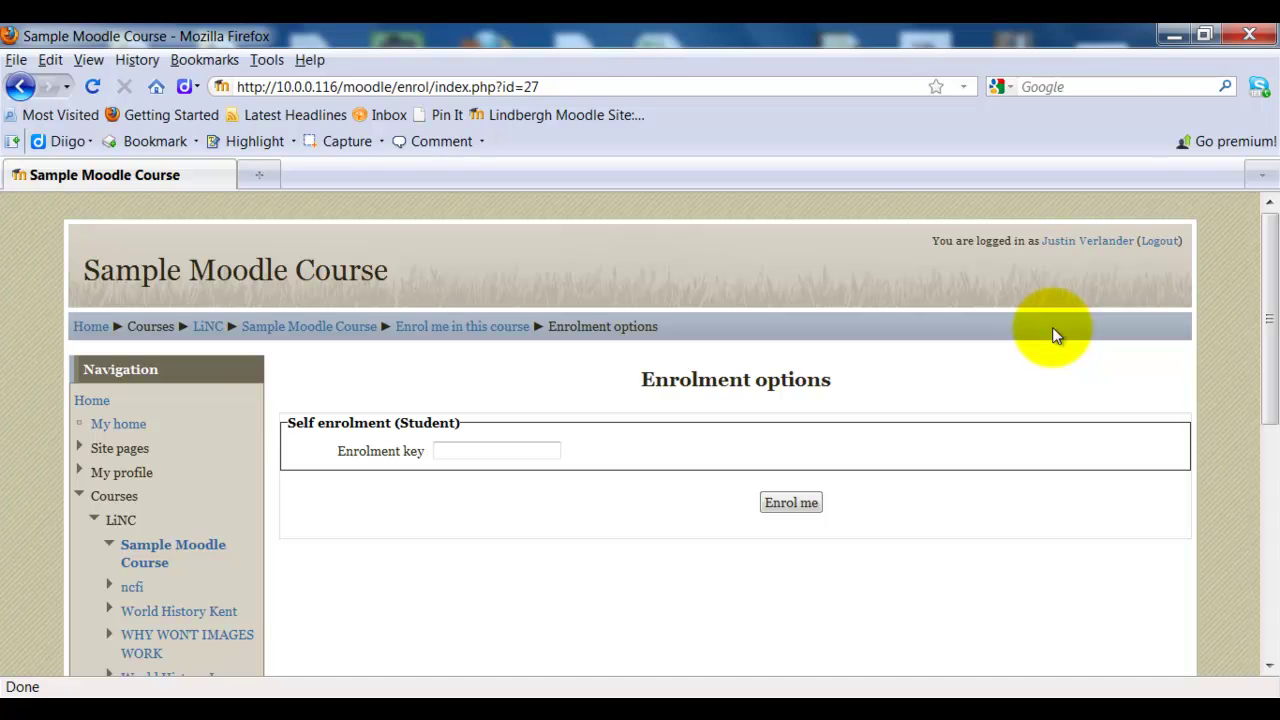
# - Enter the course enrolment key and submit it with Enrol me
pyautogui.click(507, 447)
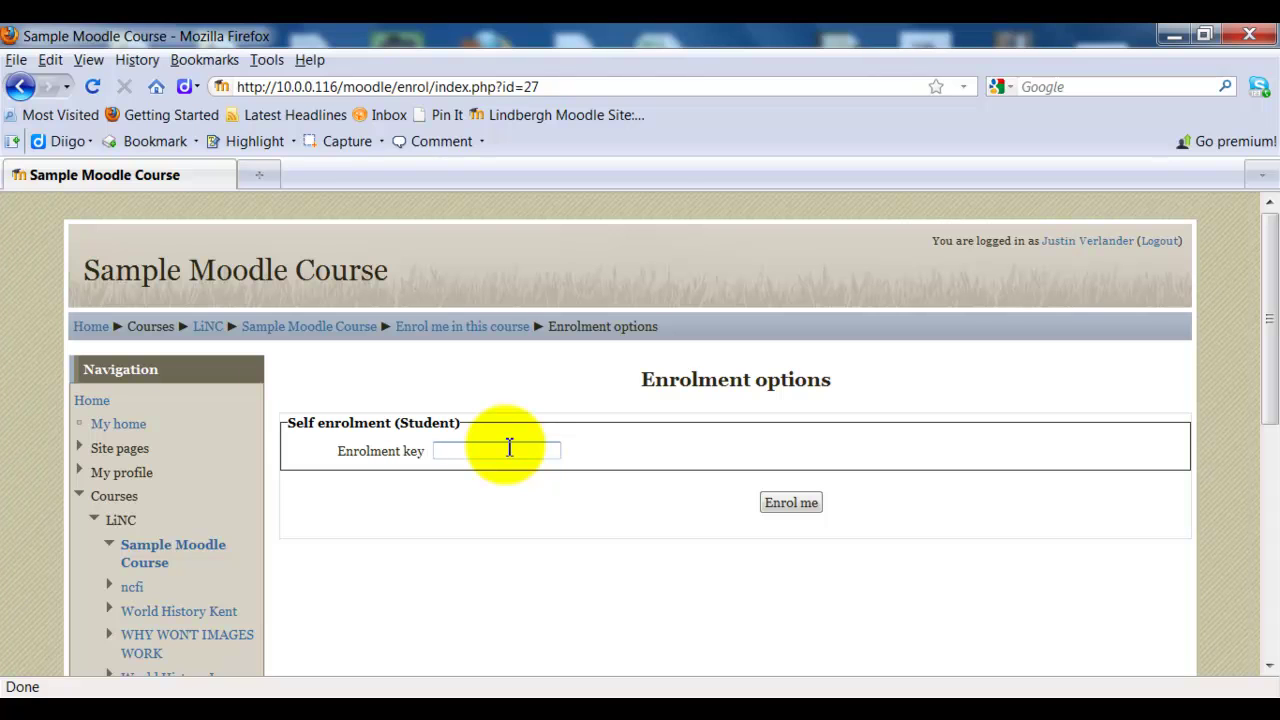
pyautogui.write('••••••')
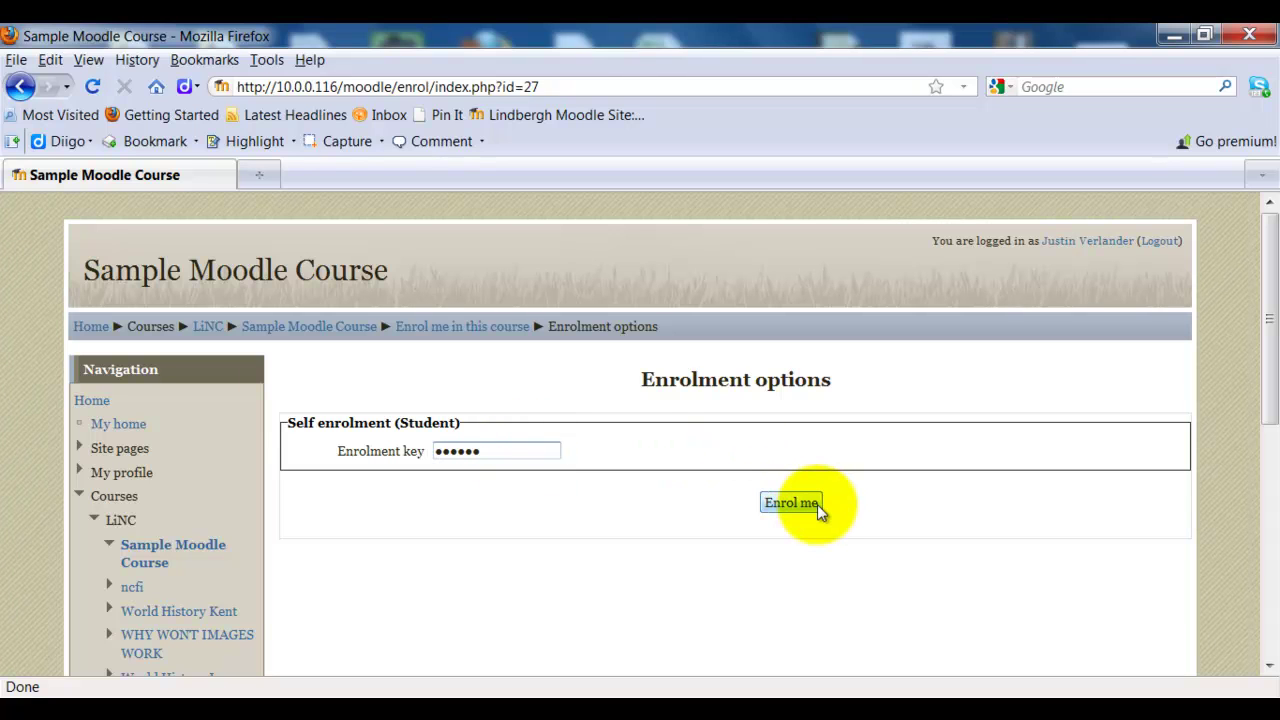
pyautogui.click(815, 505)
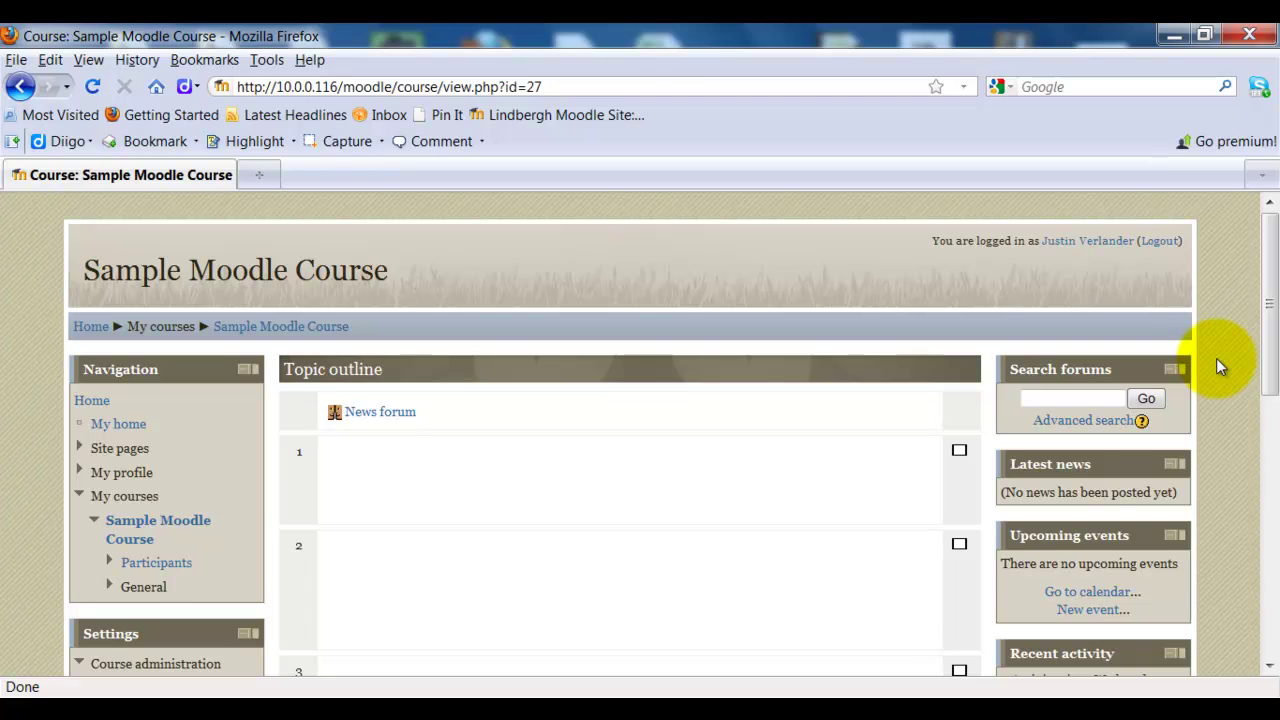
# - Scroll the course page to confirm the Unenrol me option in Course administration
pyautogui.scroll(-2, 1219, 365)
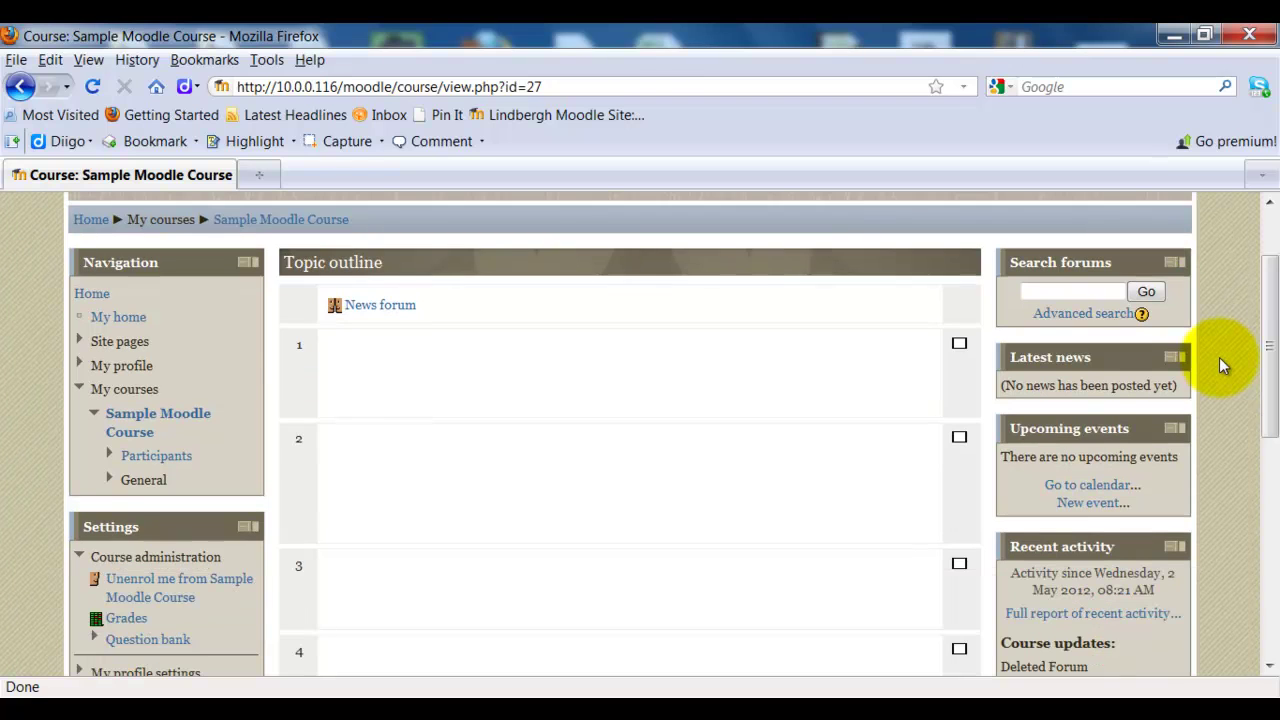